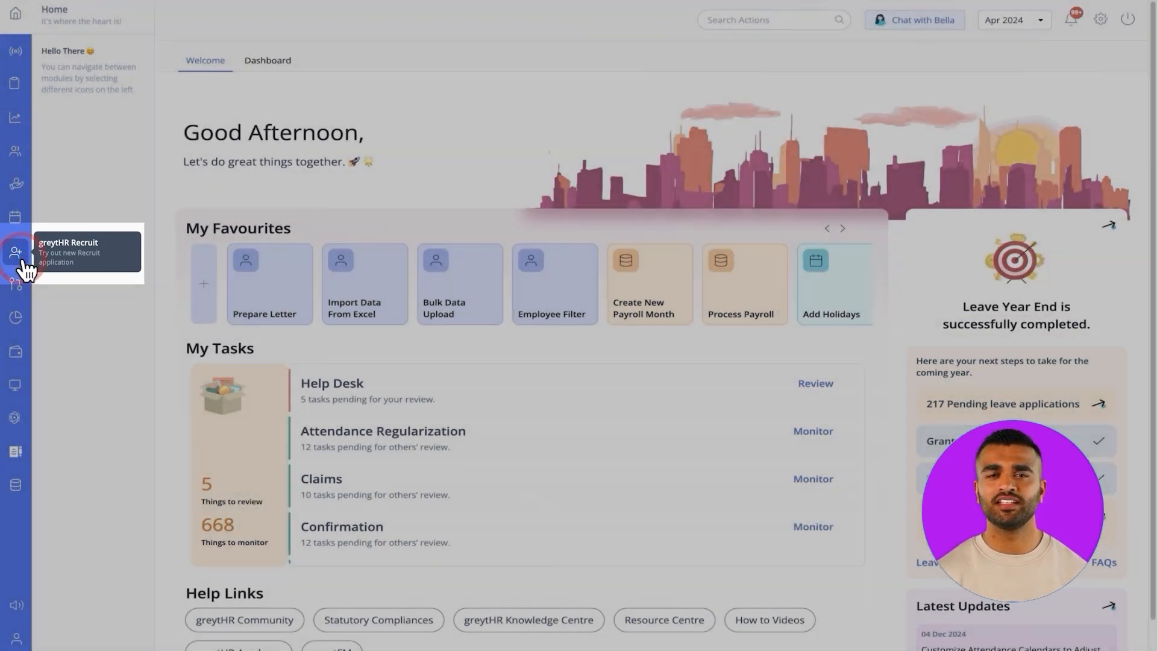
Start adding a new job in greytHR Recruit and open the list of job templates
left_click(23, 260)
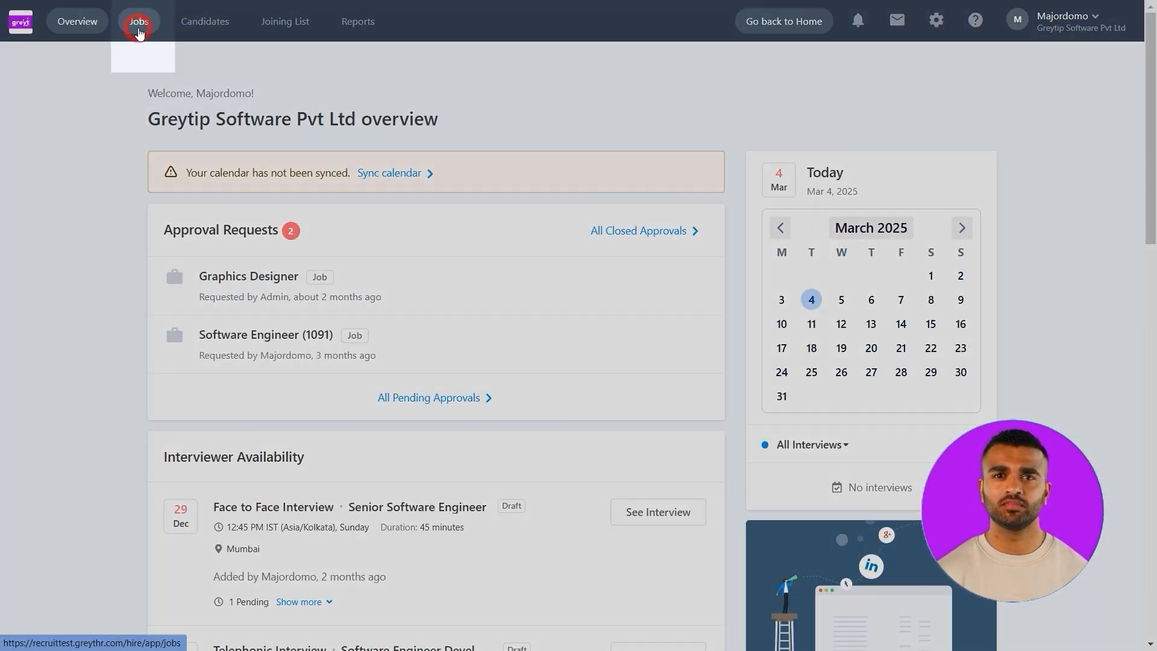
left_click(139, 24)
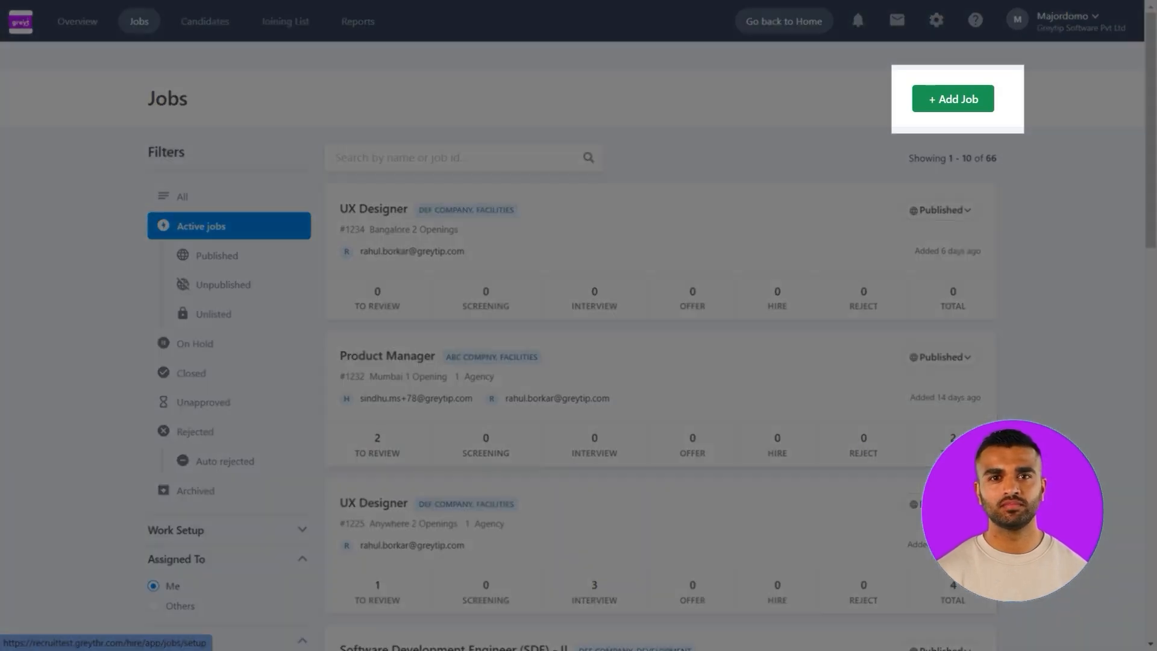
left_click(962, 102)
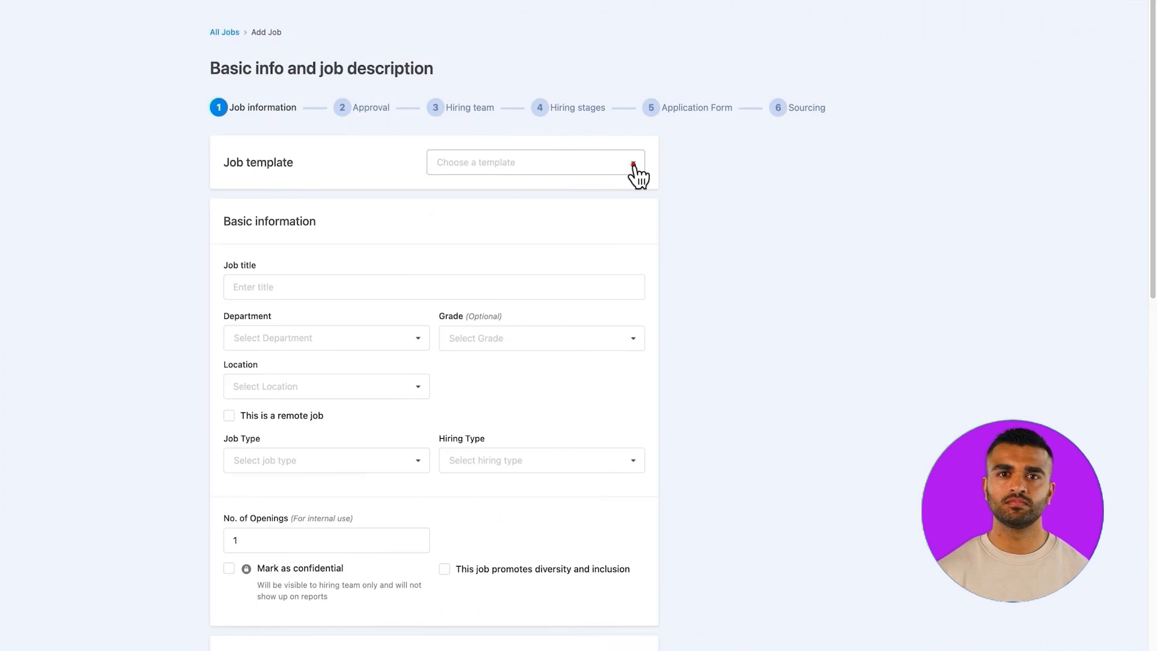
left_click(634, 168)
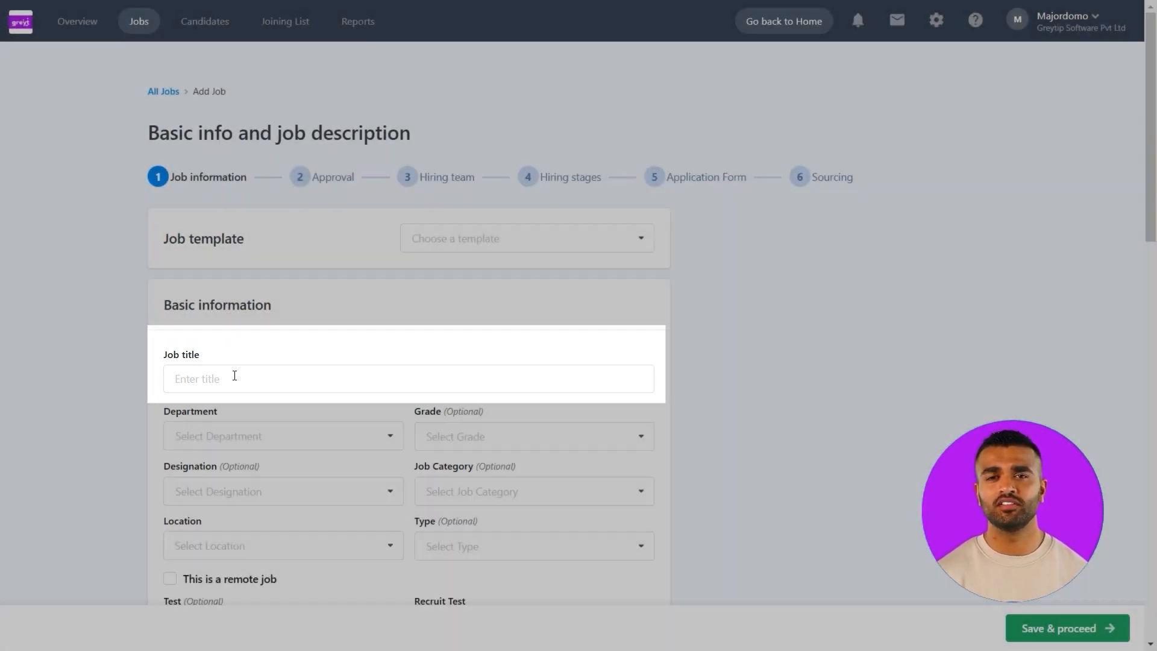
Title the job Multimedia Specialist and assign it to the Development department
left_click(233, 374)
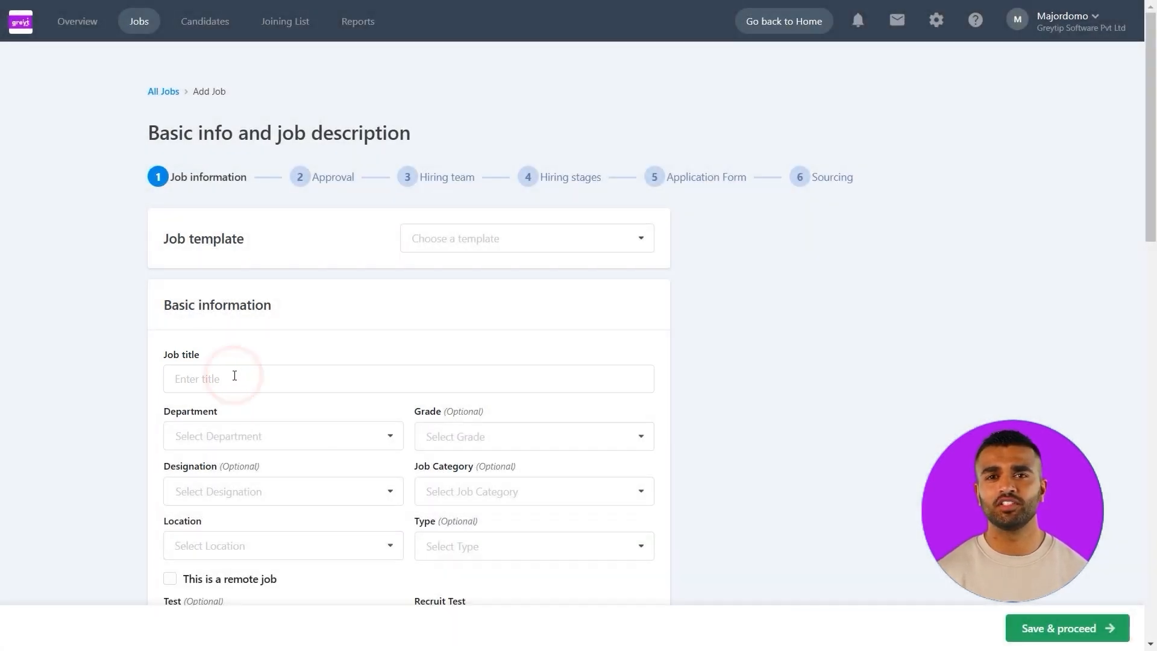
type("Multimedia Specialist")
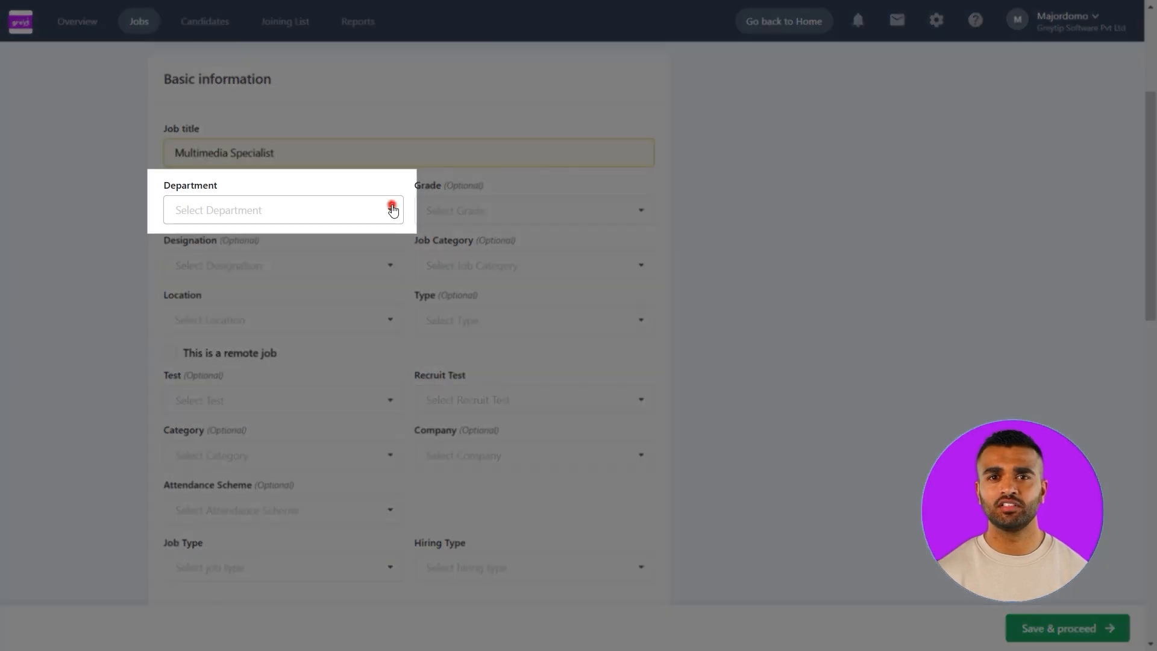
left_click(392, 208)
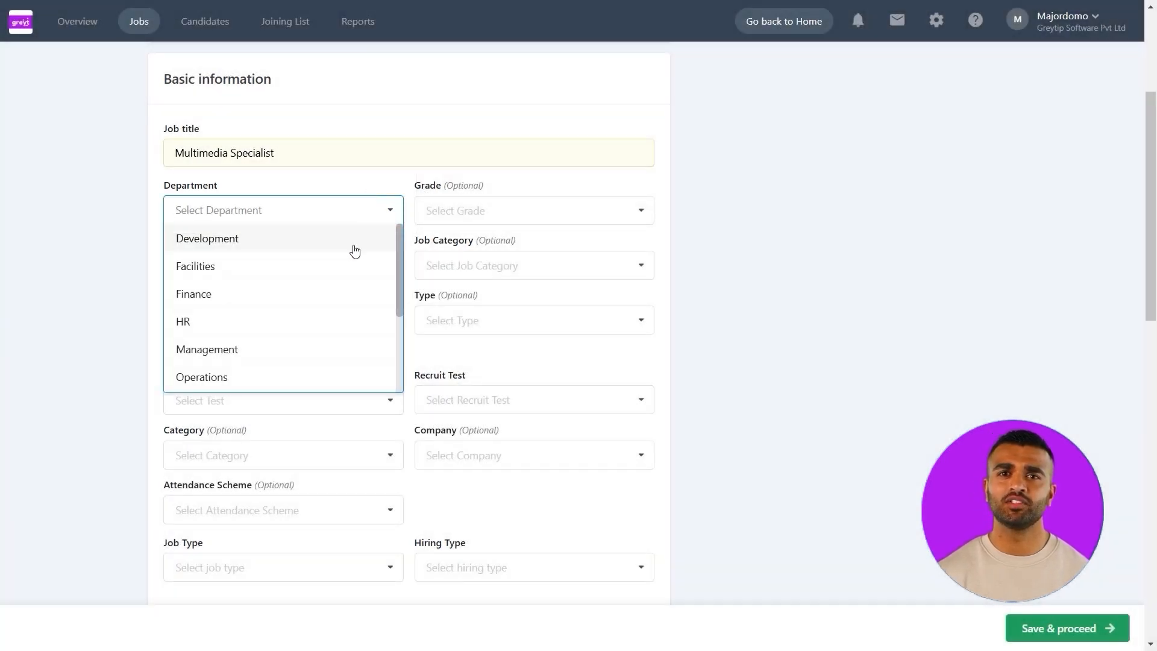
left_click(353, 246)
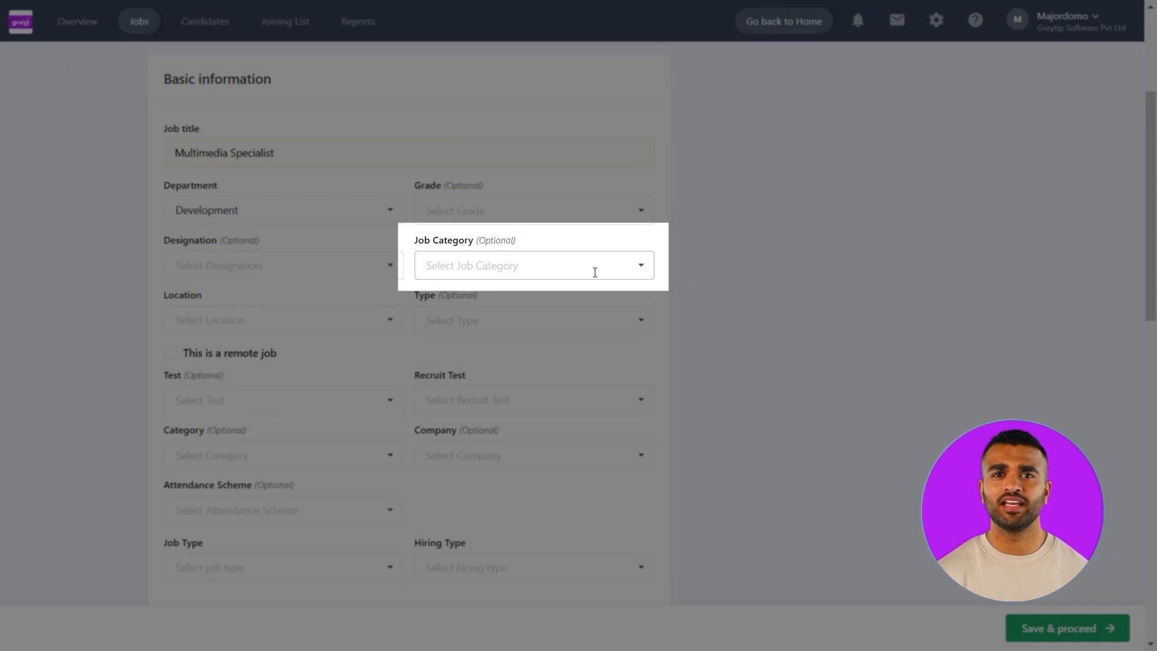
Set the job category to L&D, the job type to Full-time and the grade to G2
left_click(595, 273)
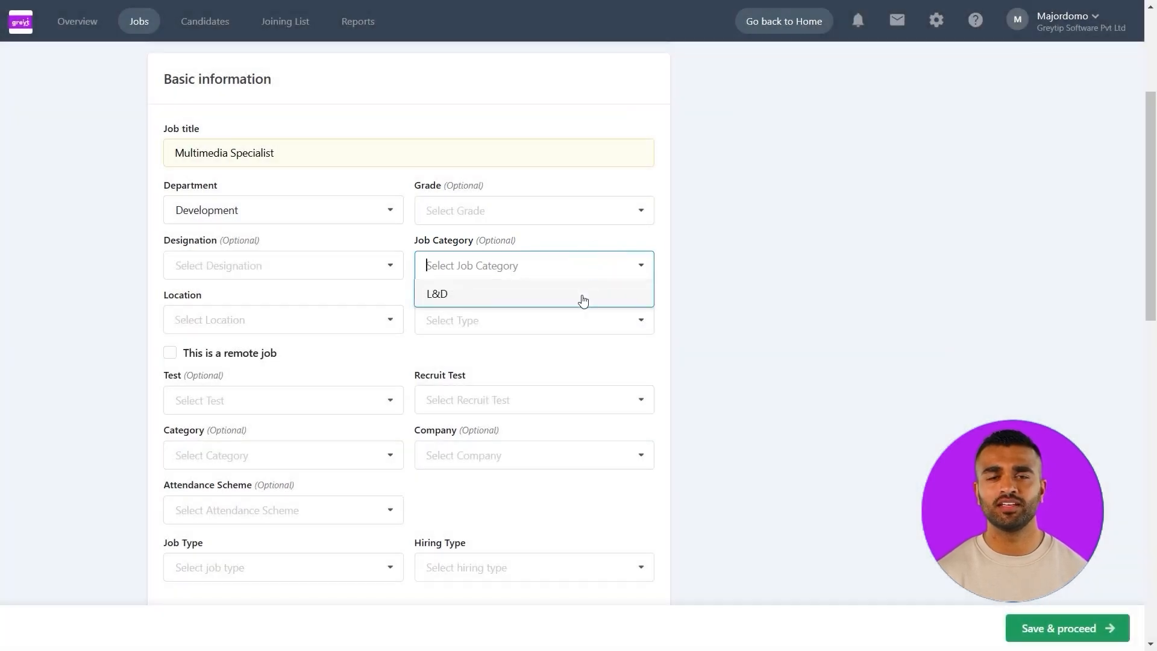
left_click(581, 297)
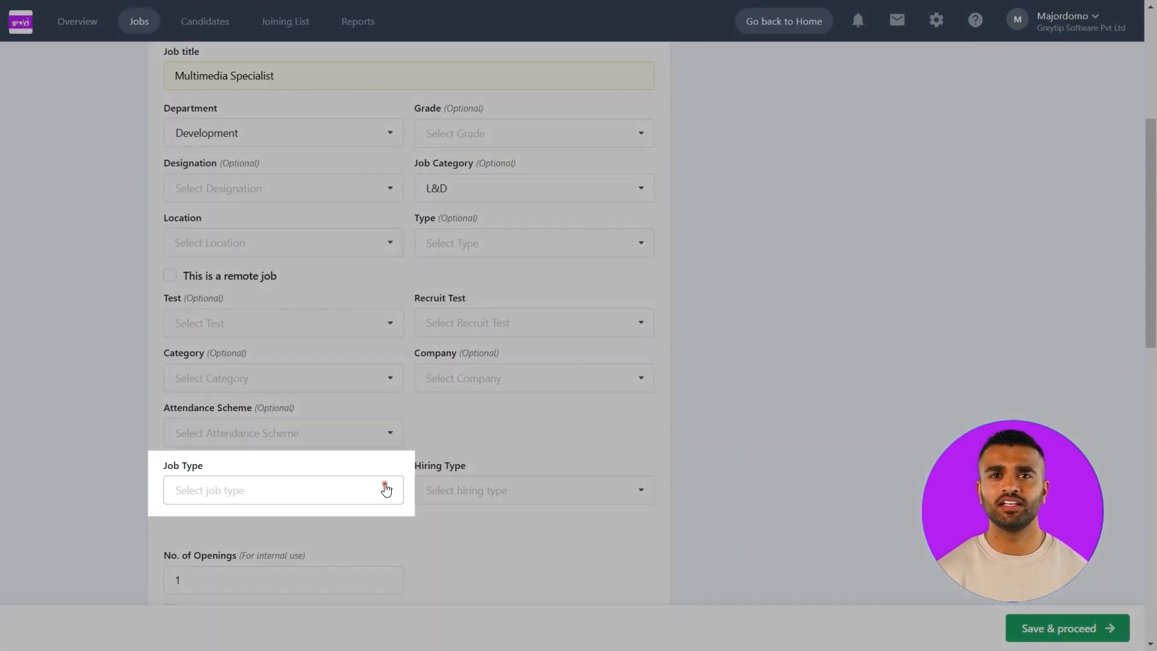
left_click(385, 487)
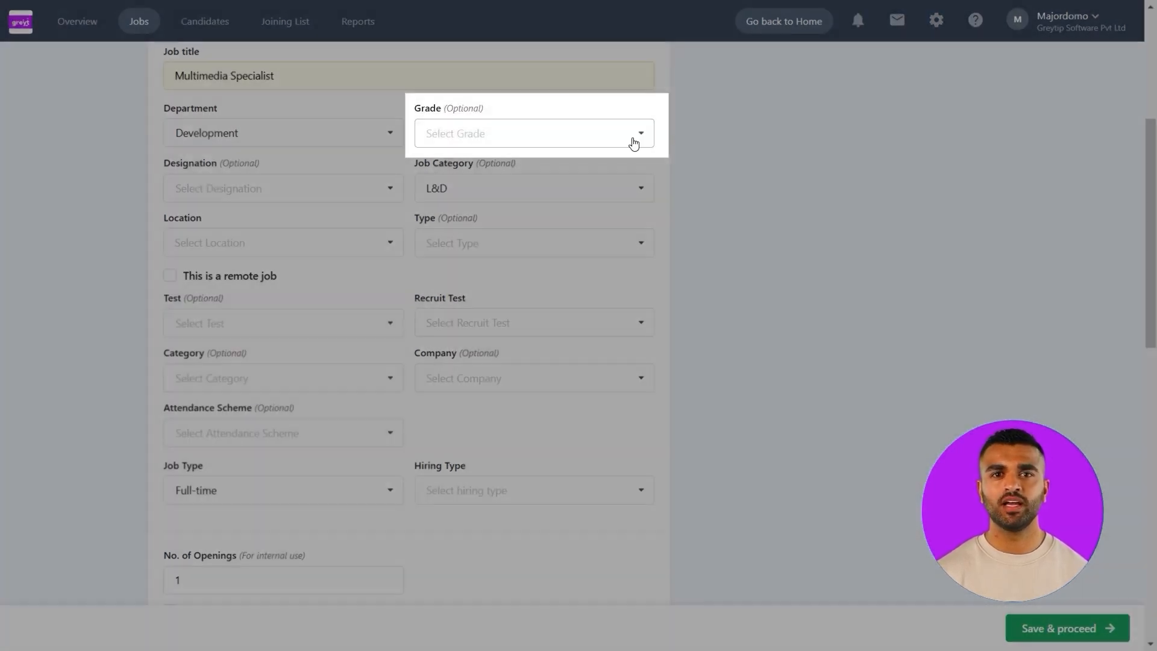
left_click(633, 139)
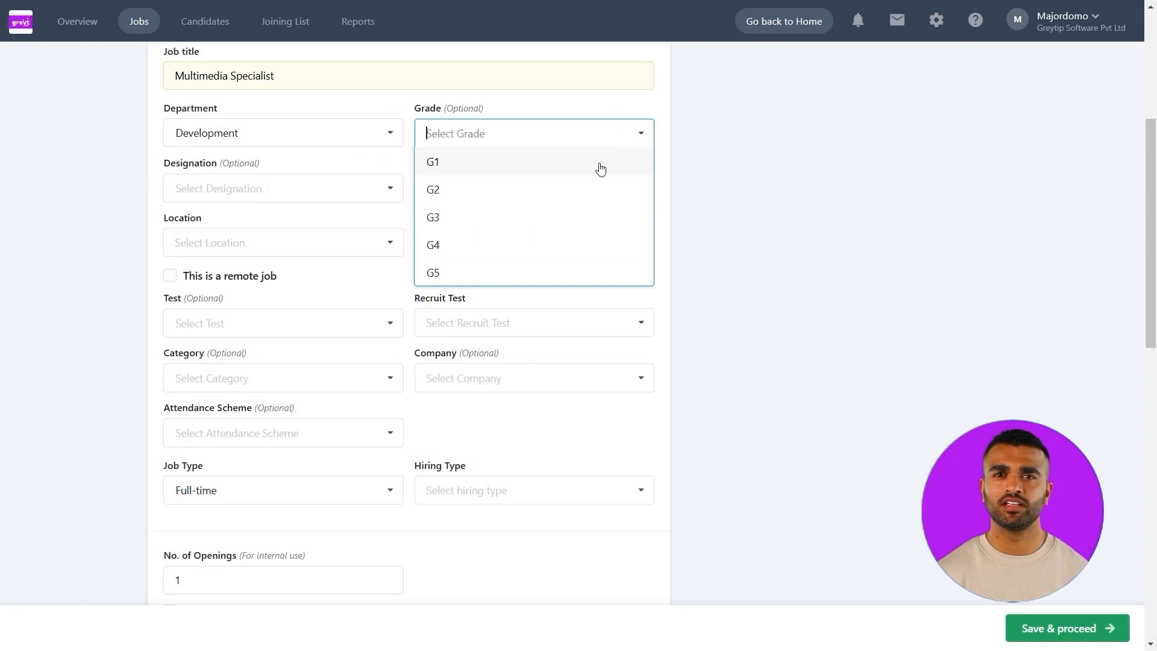
left_click(596, 182)
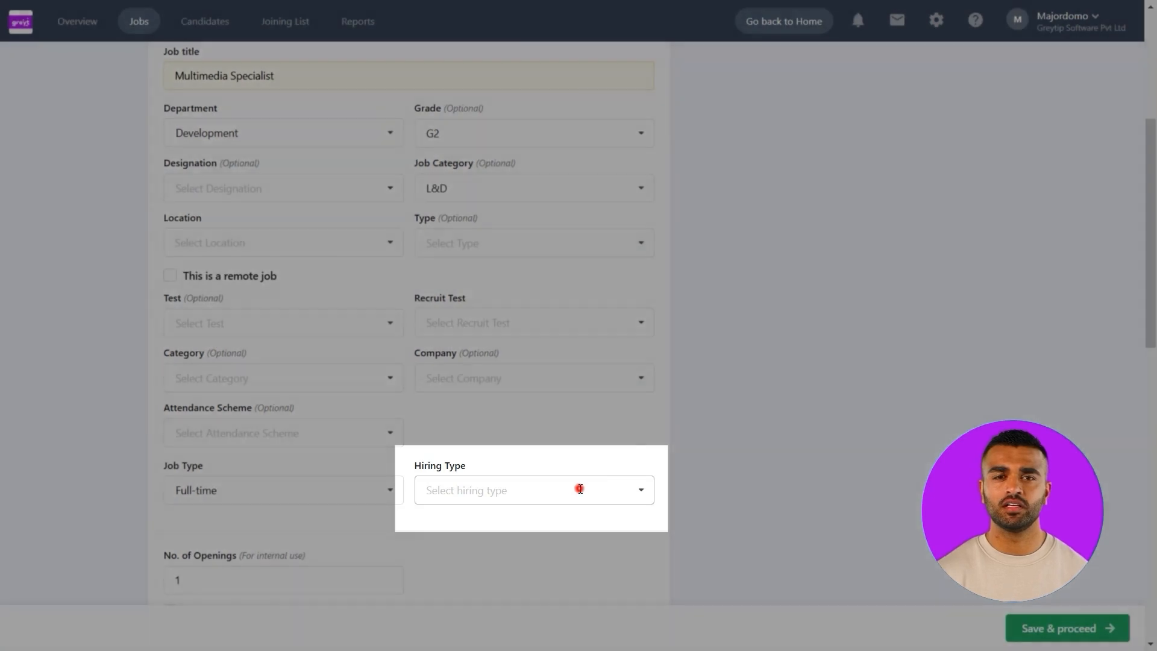
Set the hiring type to Lateral and the job location to Bangalore
left_click(580, 489)
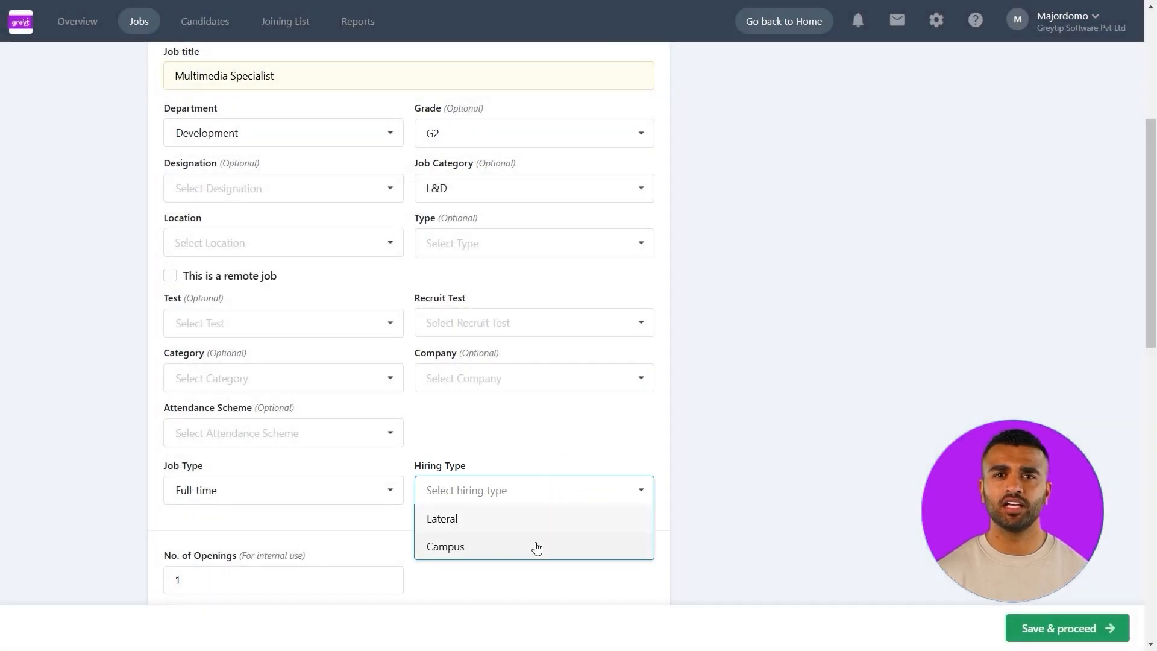
left_click(533, 528)
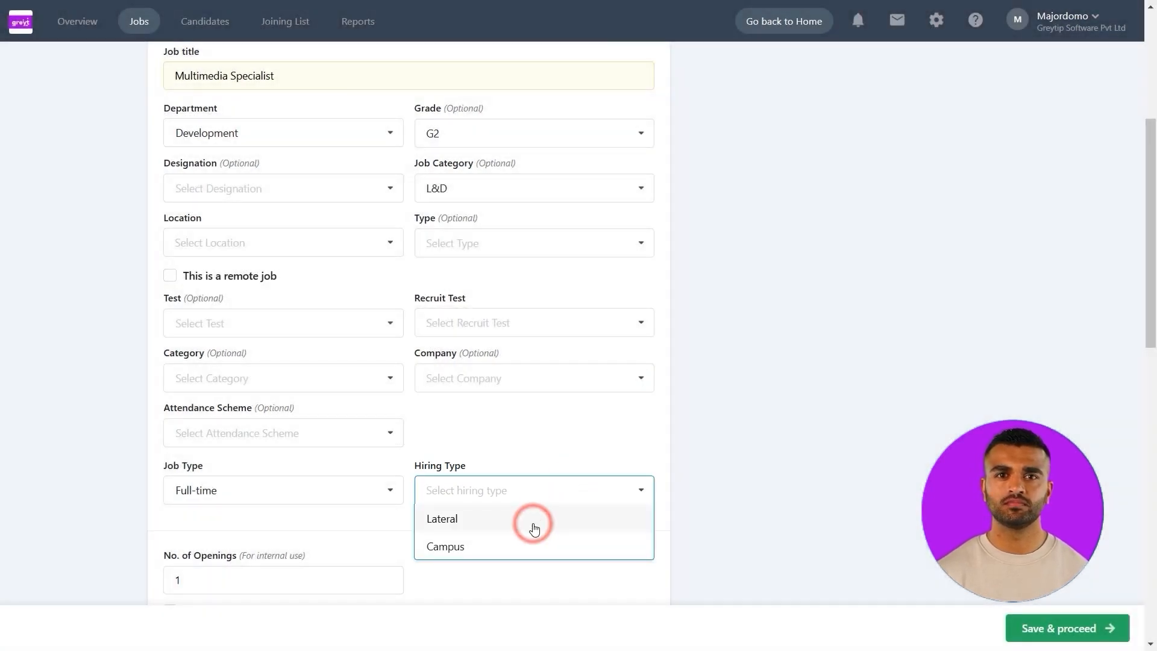
left_click(349, 249)
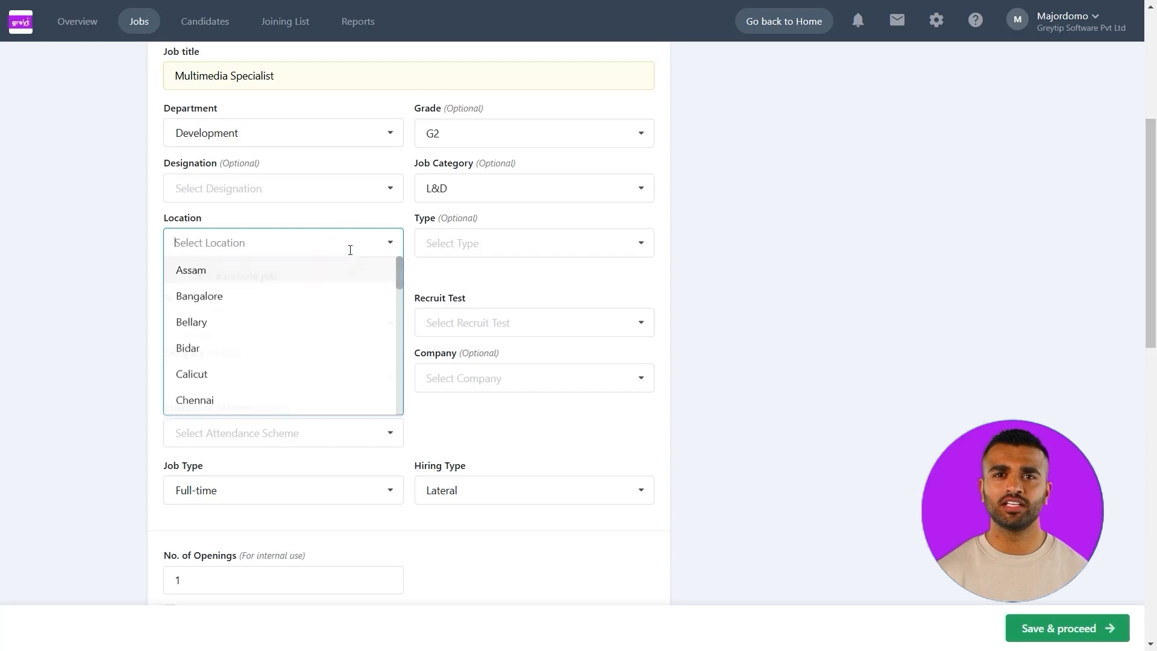
left_click(289, 298)
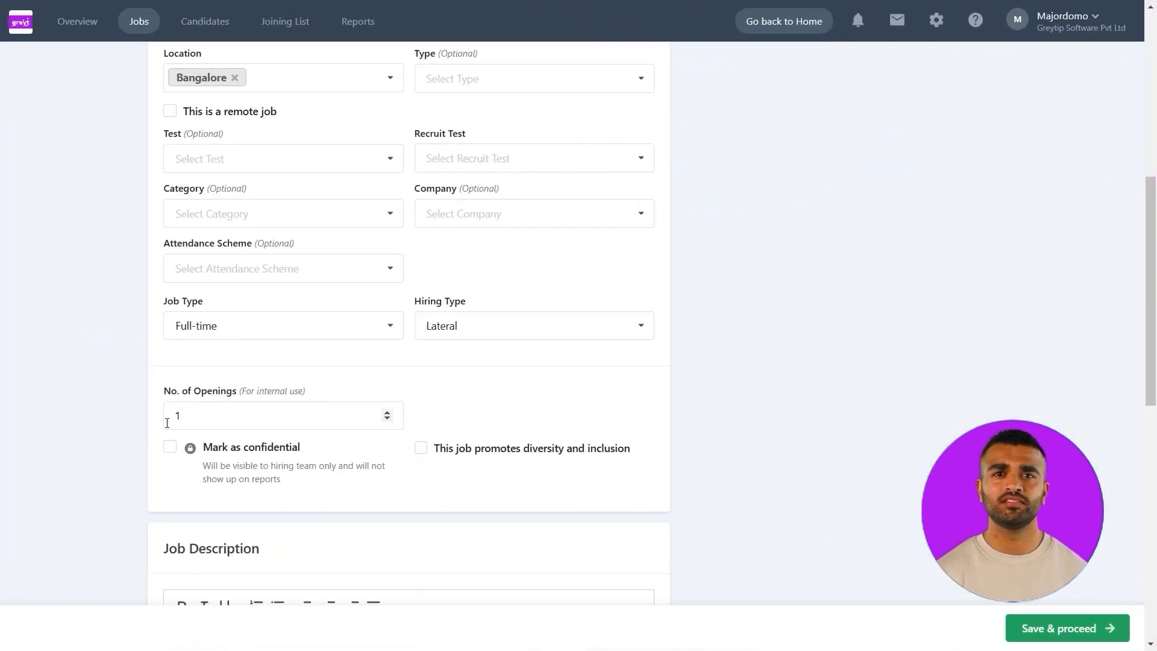
Set the number of openings to 5 and mark the job as confidential and as promoting diversity and inclusion
left_click(167, 422)
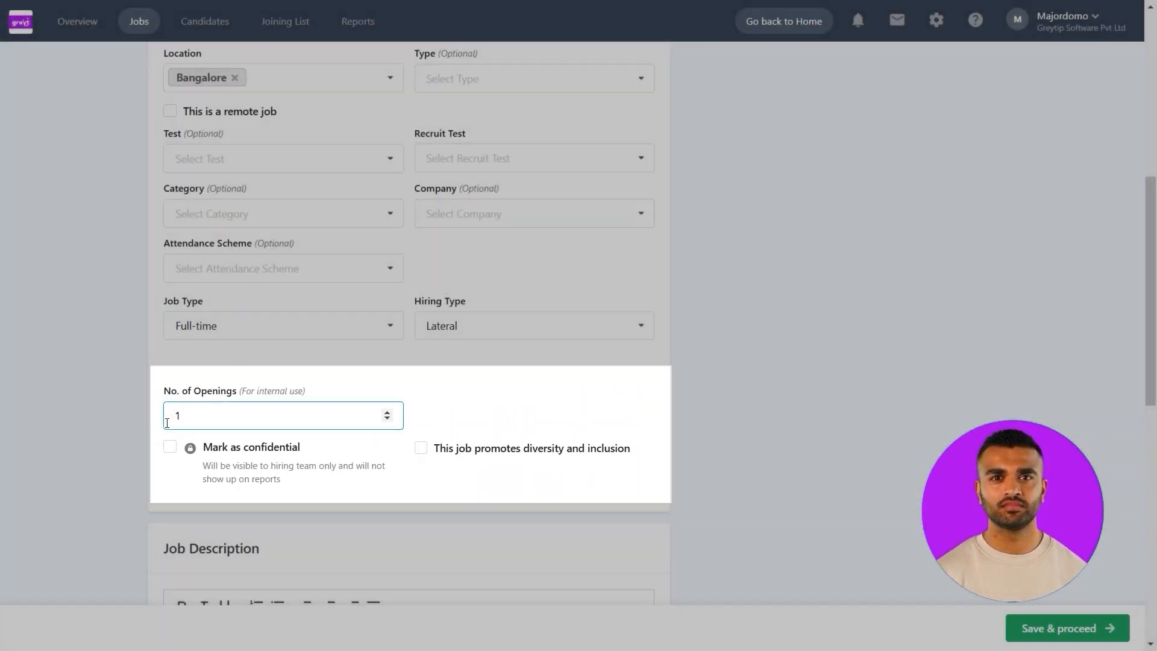
key("BackSpace")
type("5")
left_click(170, 449)
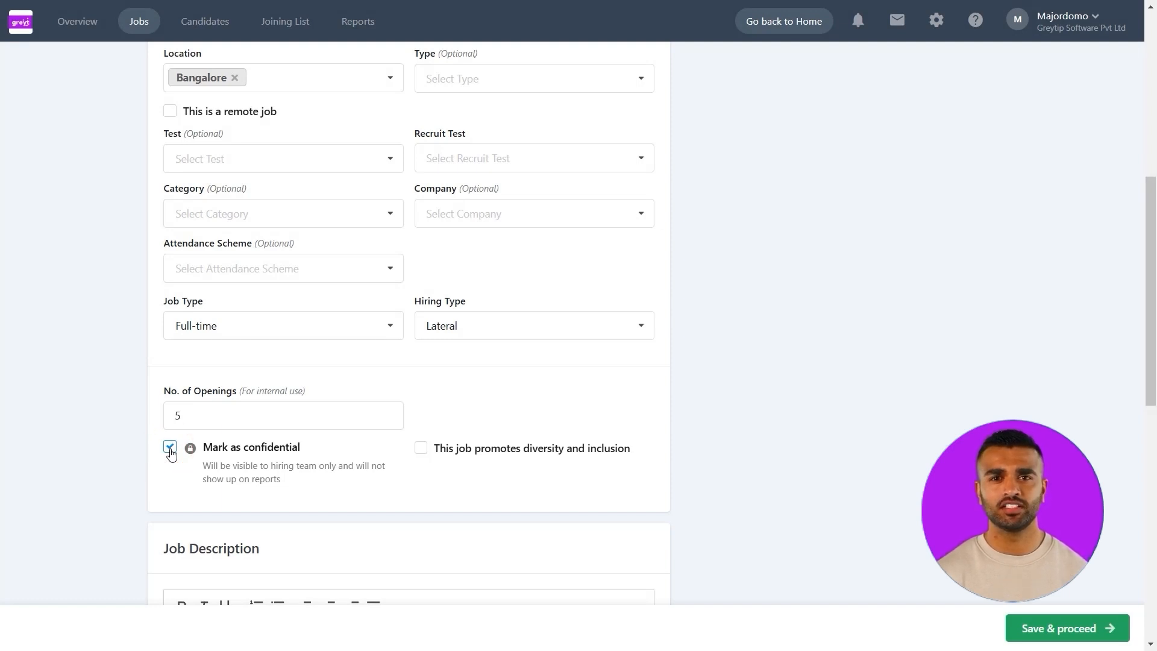
left_click(422, 451)
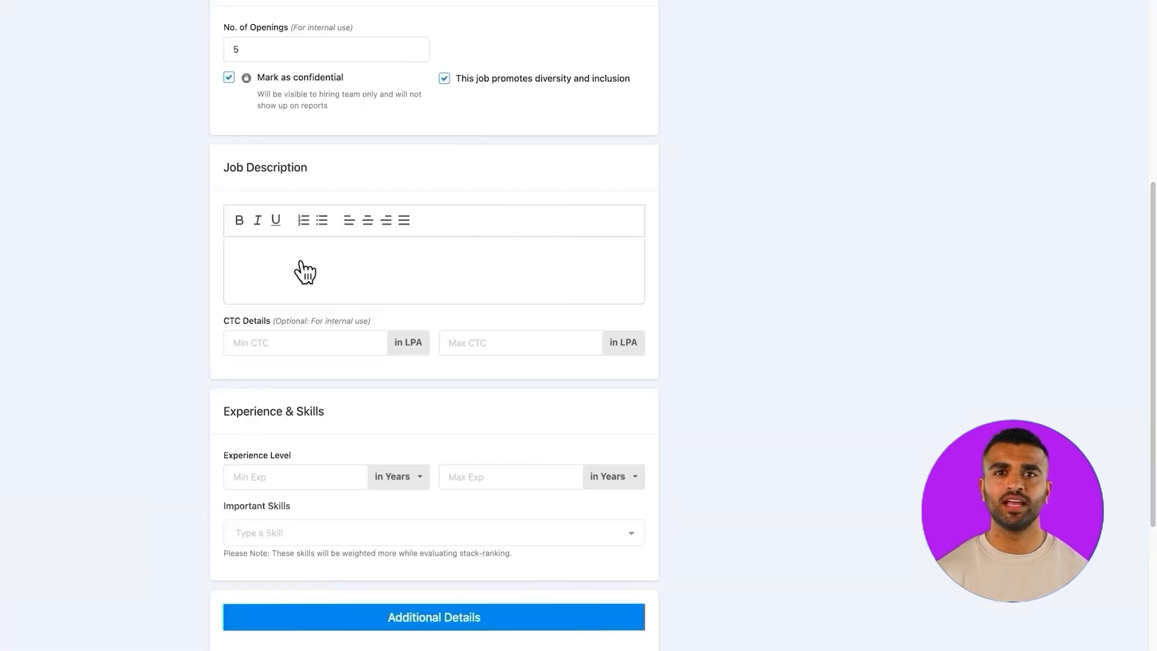
Paste the prepared Key Responsibilities text into the job description
left_click(297, 268)
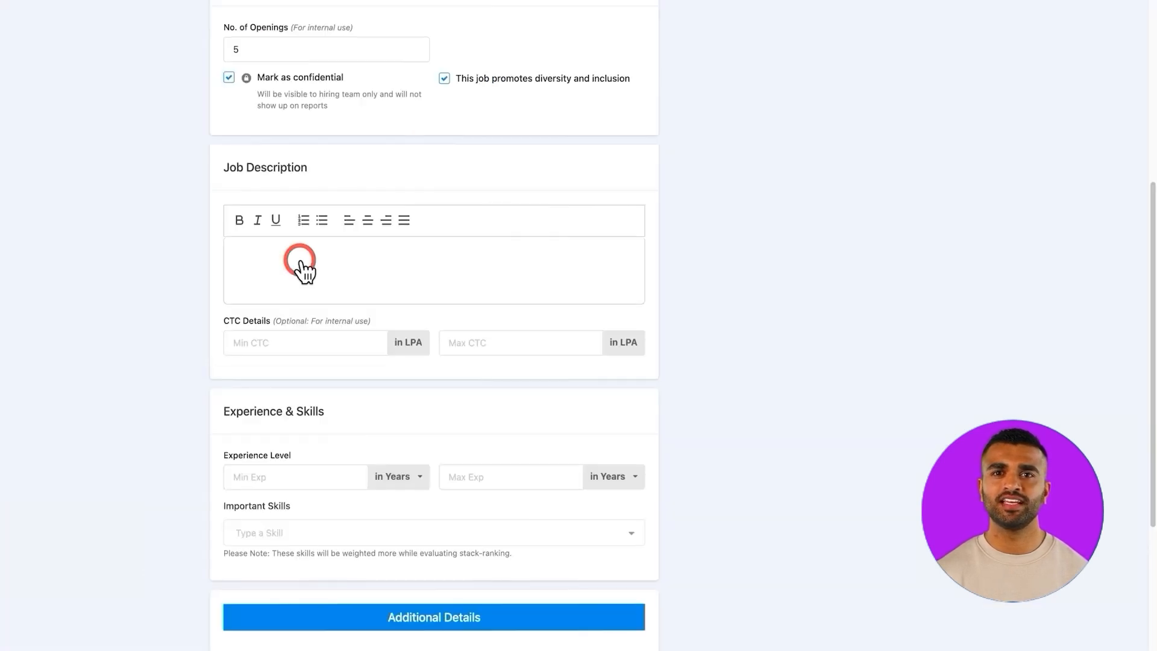
key("ctrl+v")
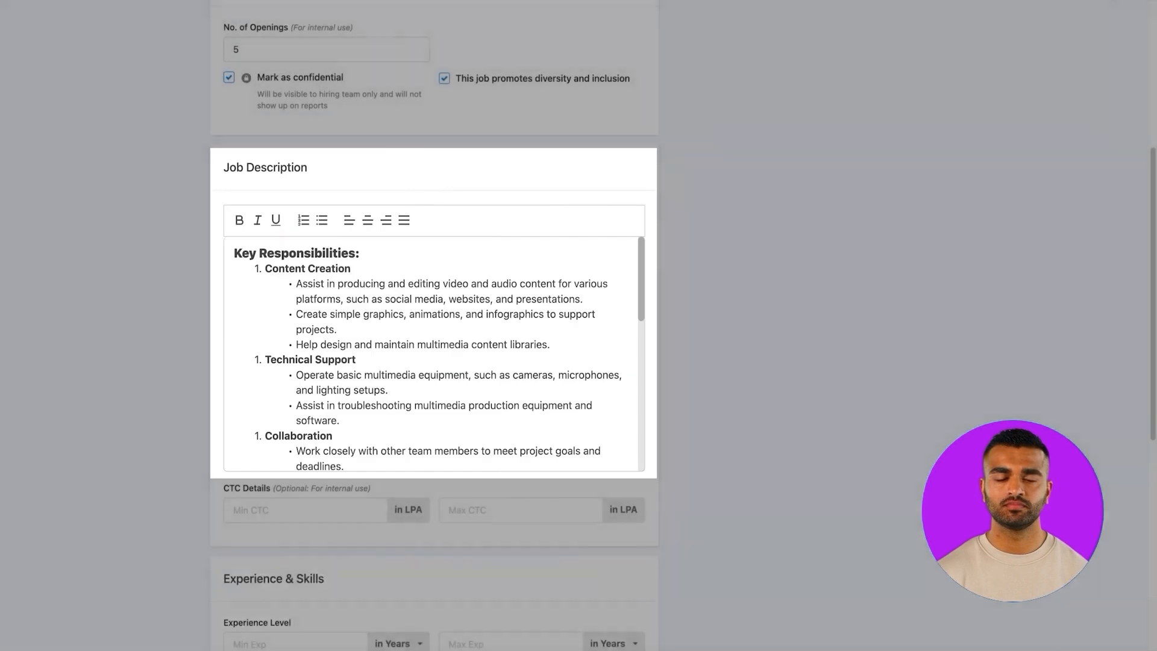
Set the required experience level to a minimum of 2 and a maximum of 4 years
scroll(297, 478, "down", 3)
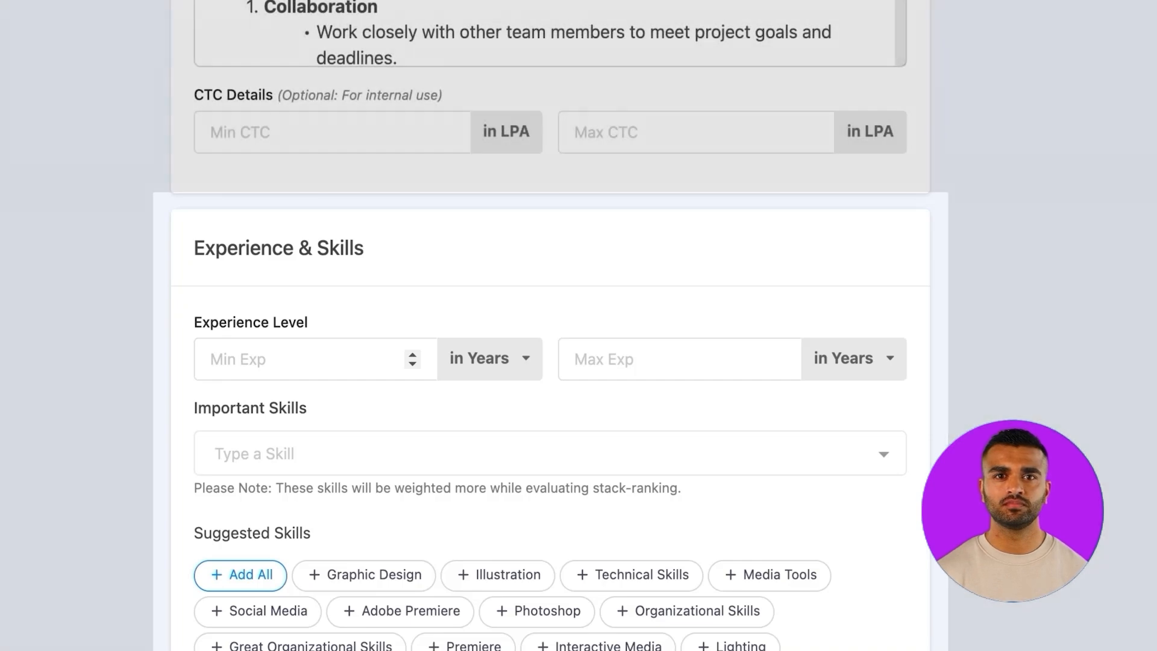
type("2")
left_click(777, 358)
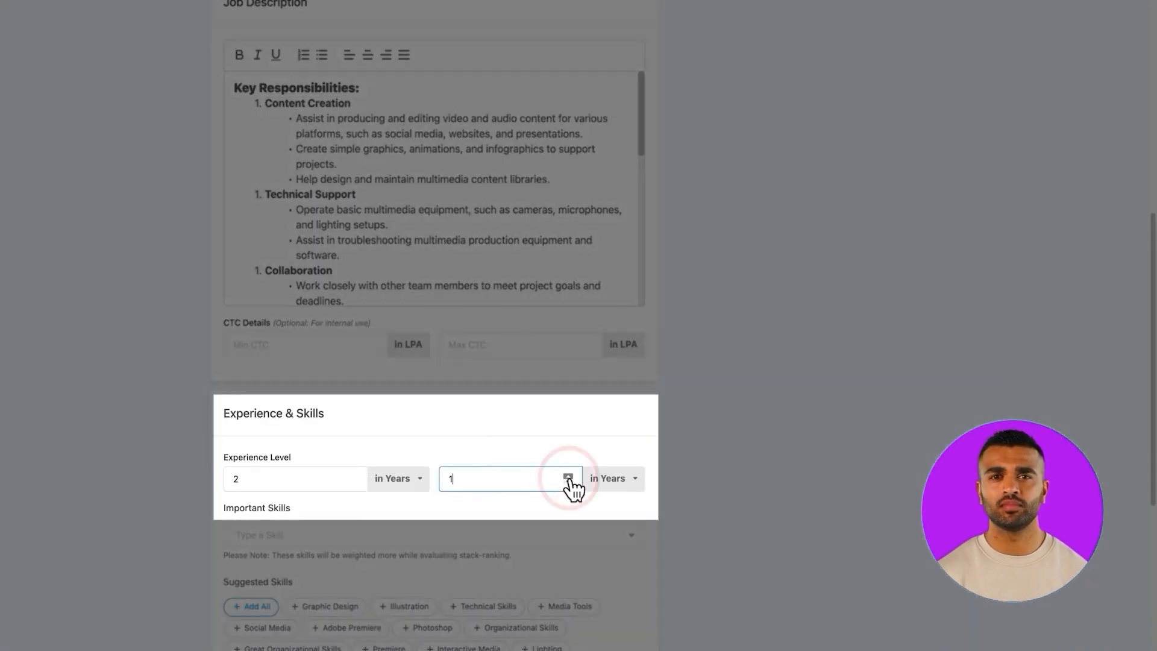
left_click(569, 477)
left_click(569, 477)
left_click(569, 477)
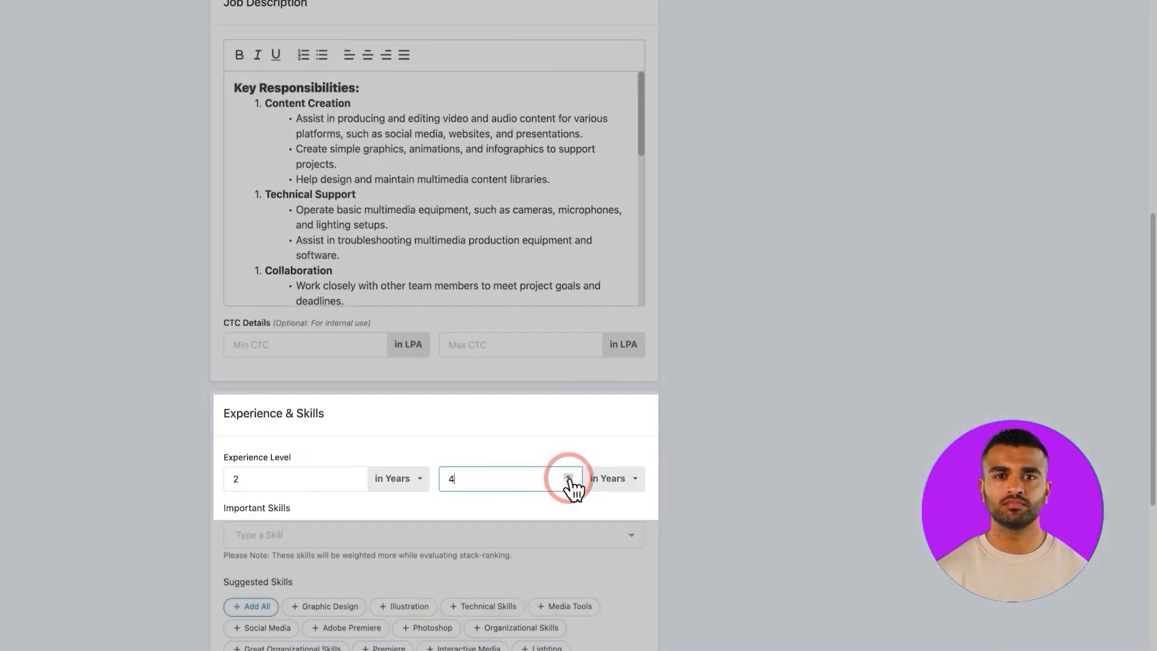
Add the suggested skills Adobe Premiere, Illustration and Media Tools to the job's important skills
scroll(571, 485, "down", 2)
left_click(335, 543)
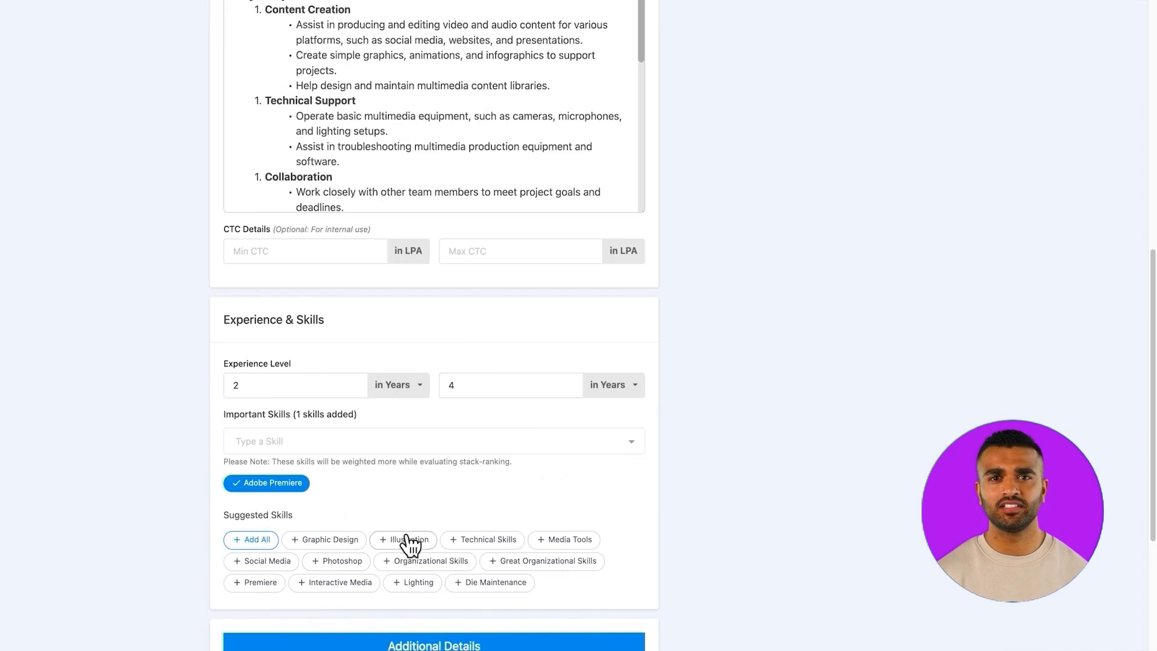
left_click(412, 542)
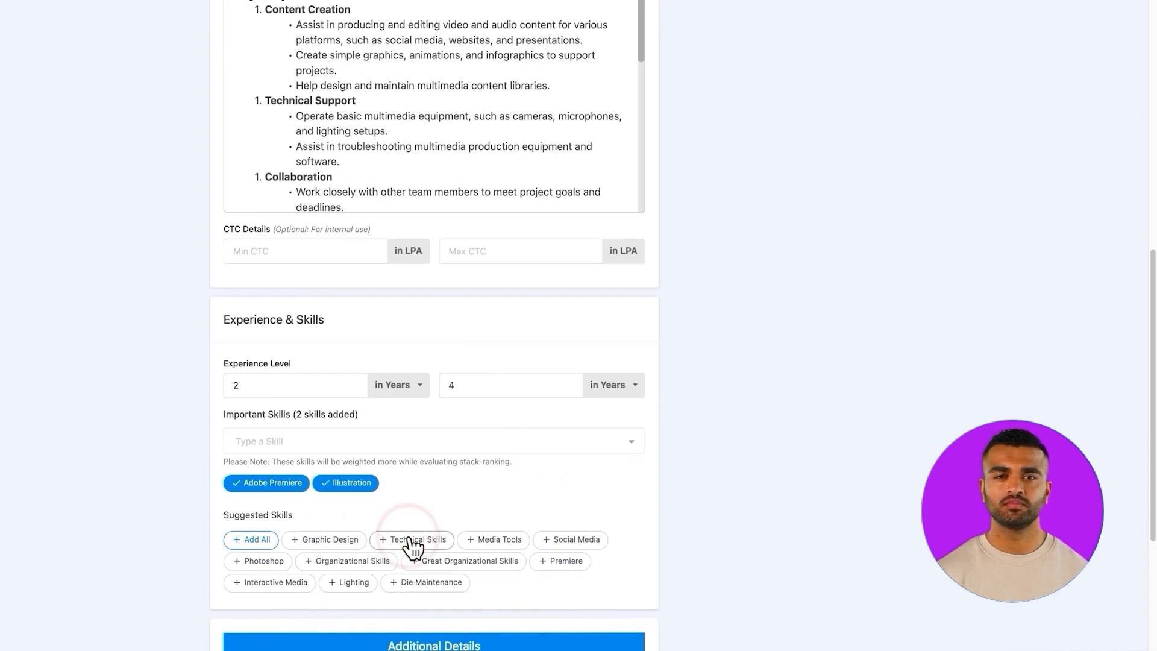
left_click(496, 546)
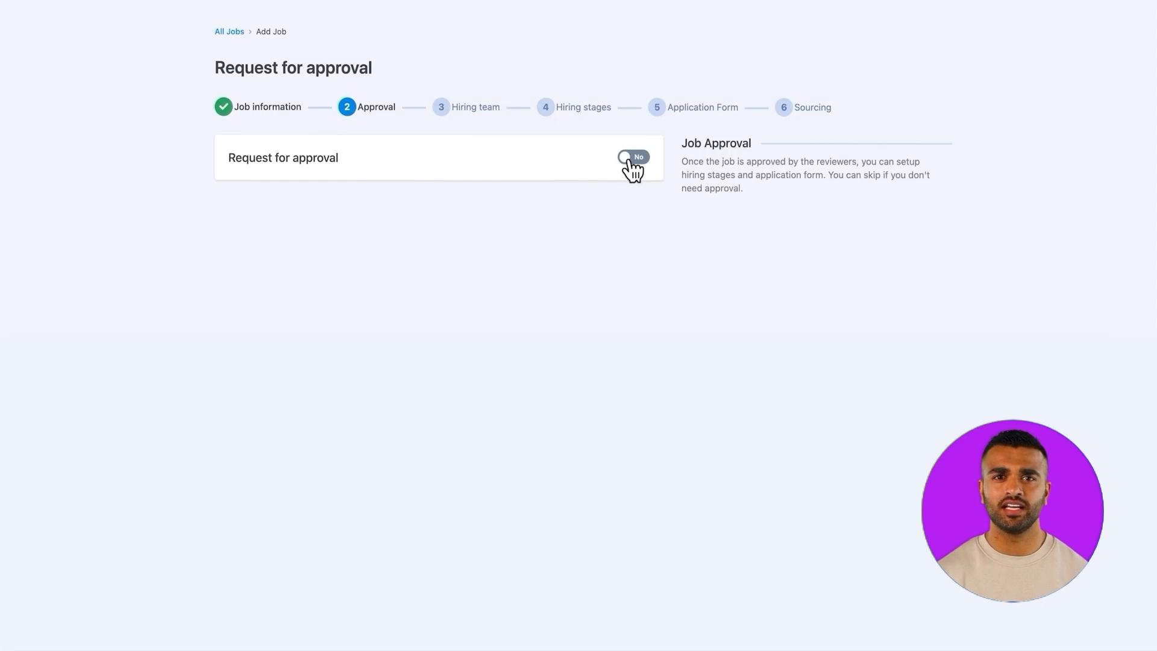
Enable the request for approval and add the first employee found by searching for "50" as reviewer
left_click(633, 157)
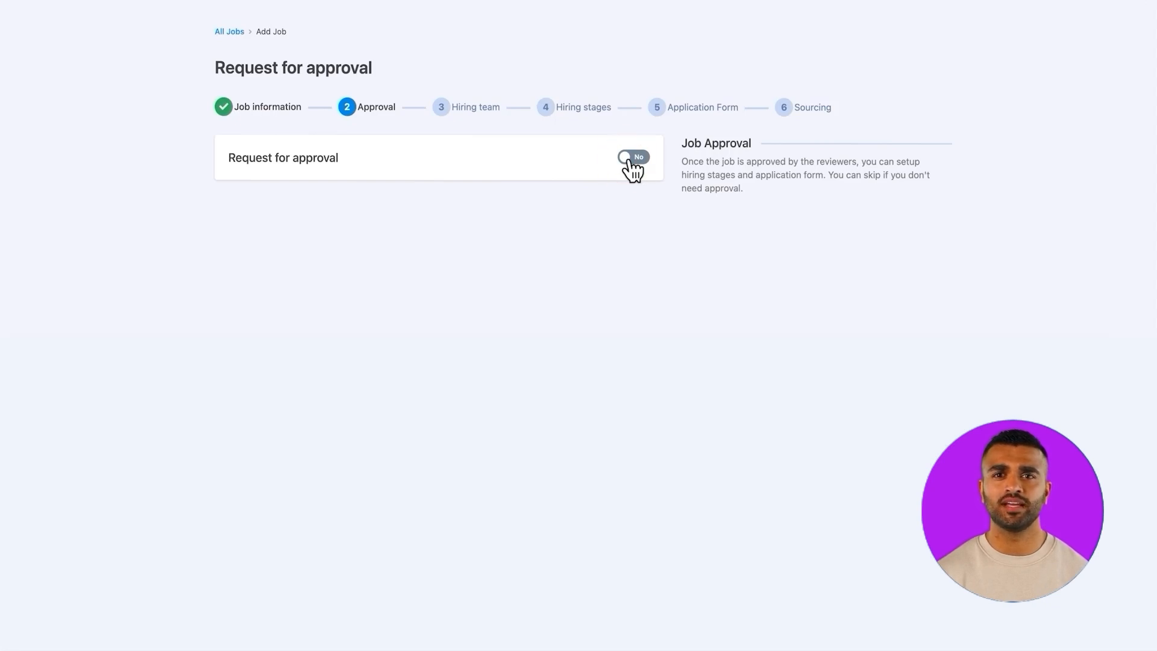
left_click(633, 158)
left_click(337, 230)
type("aa")
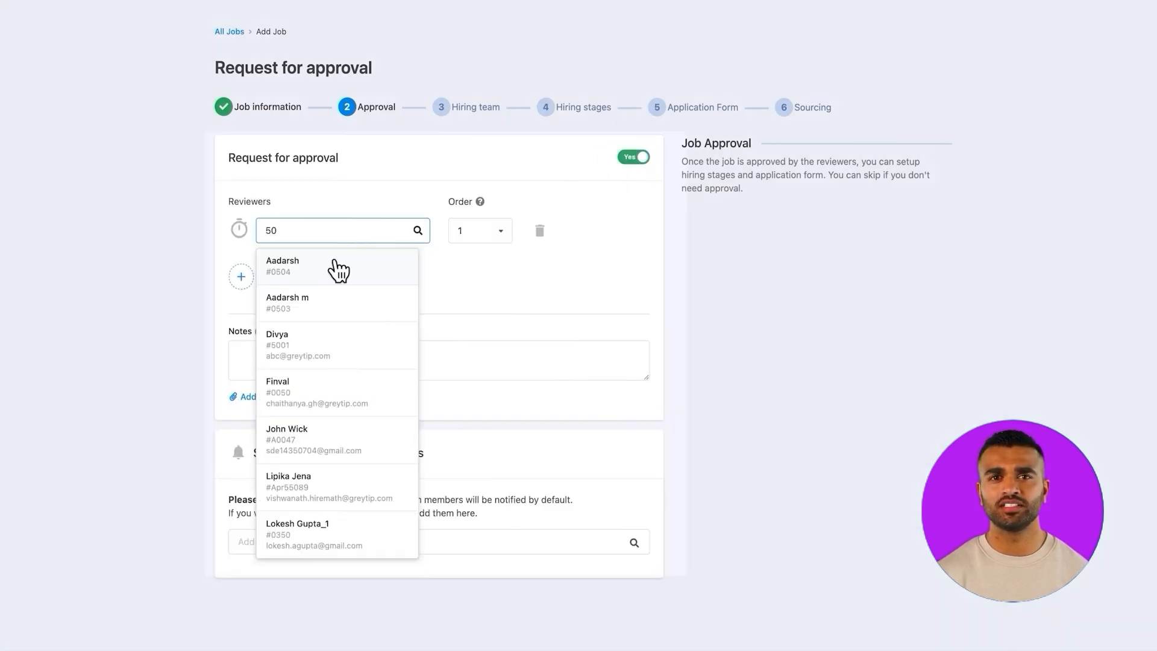
left_click(335, 263)
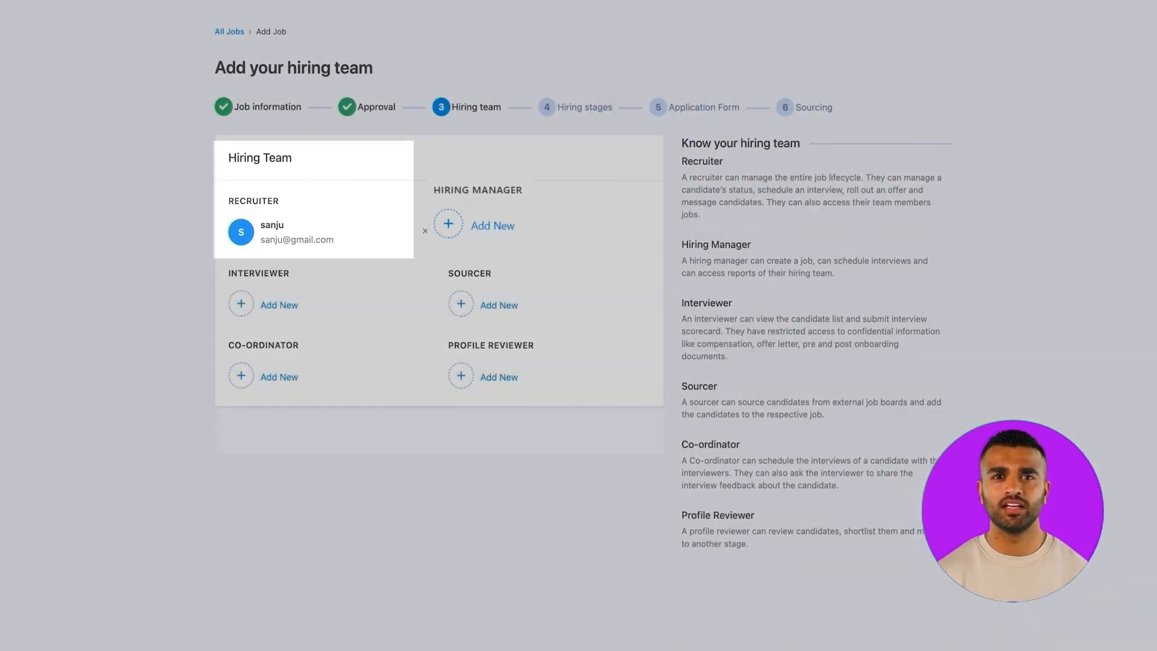
Assign a hiring manager to the hiring team and start adding an interviewer
left_click(476, 228)
left_click(476, 241)
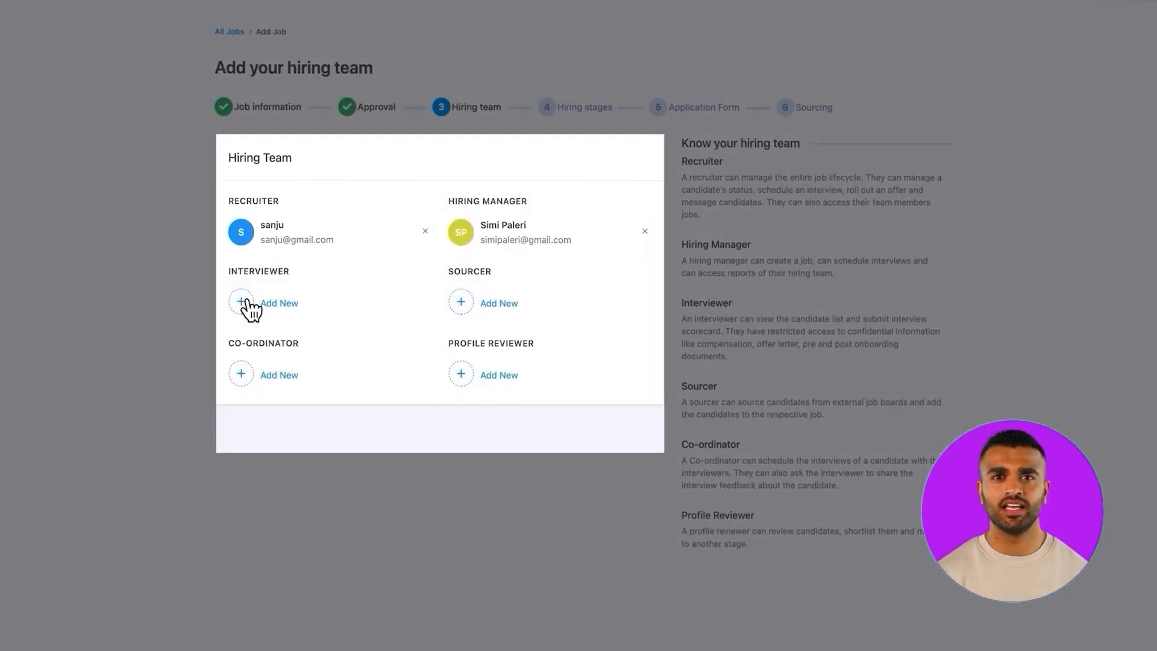
left_click(250, 304)
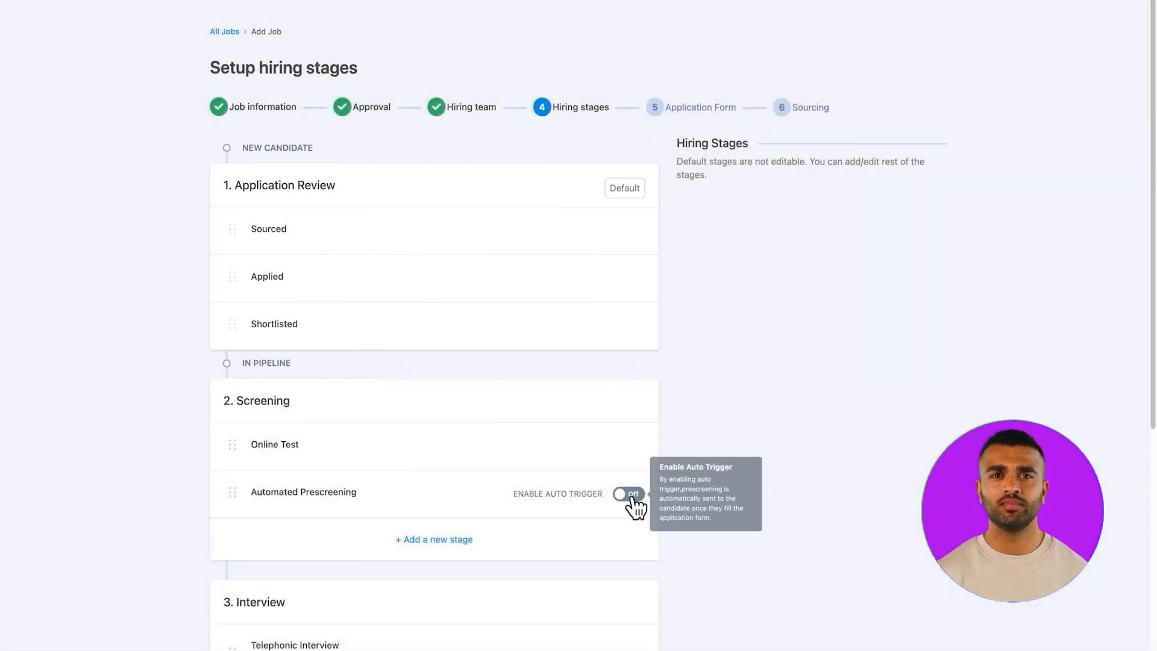
Switch the auto trigger of the Automated Prescreening stage on and back off
left_click(632, 497)
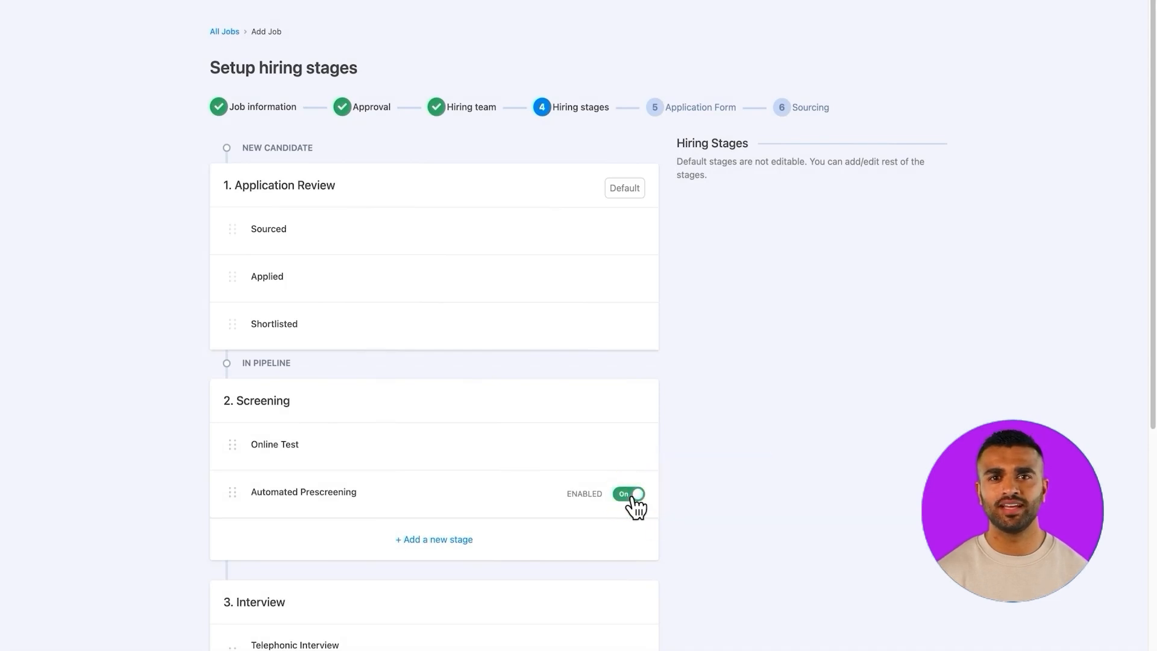
left_click(631, 498)
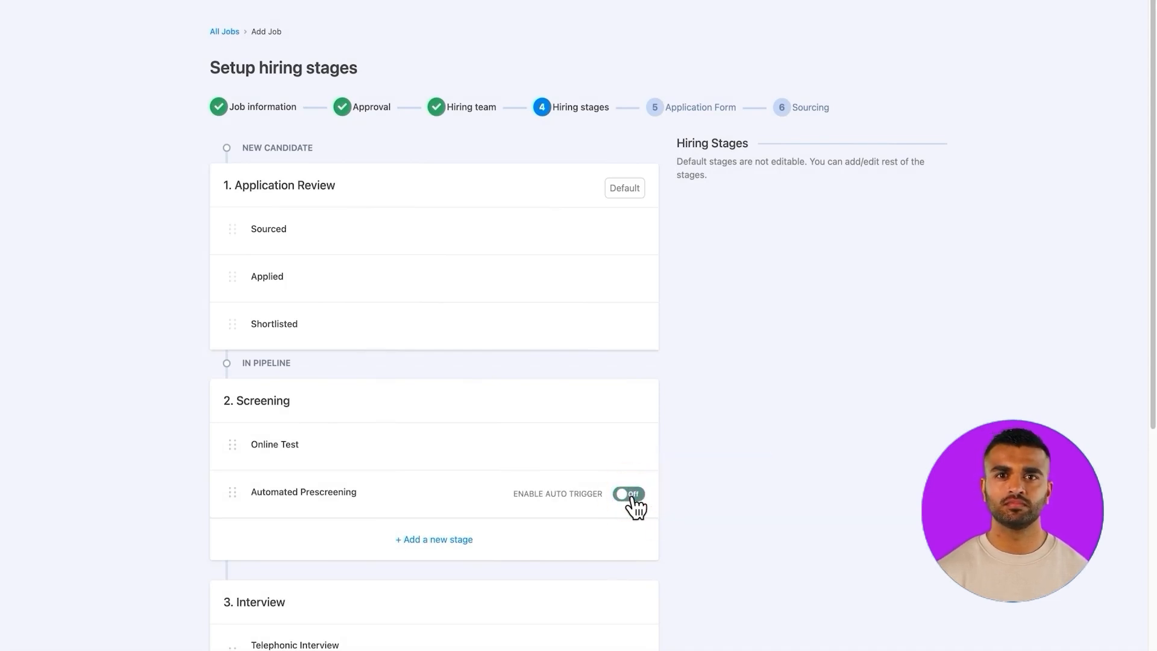